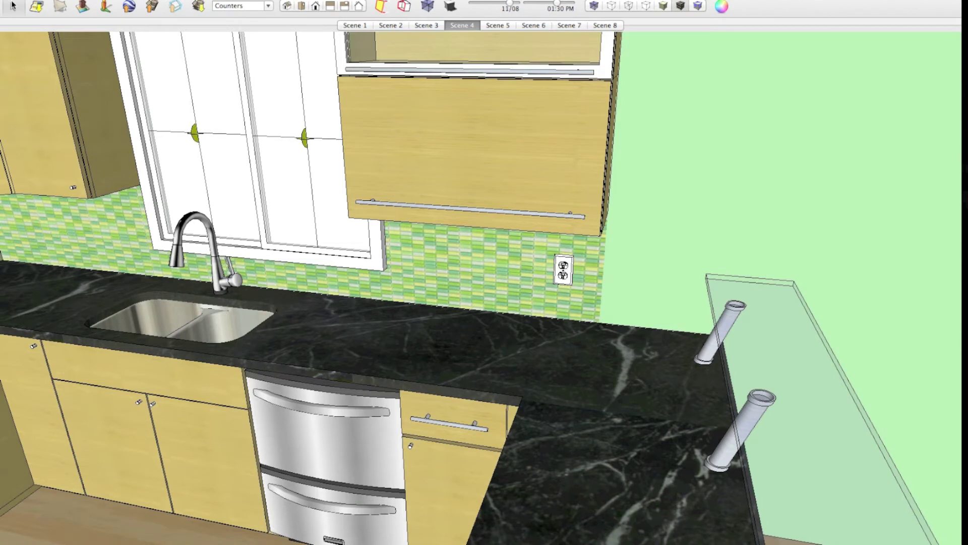
# - Place the Cutting Board component flat on the countertop beside the sink, above the dishwasher
pyautogui.click(796, 2)
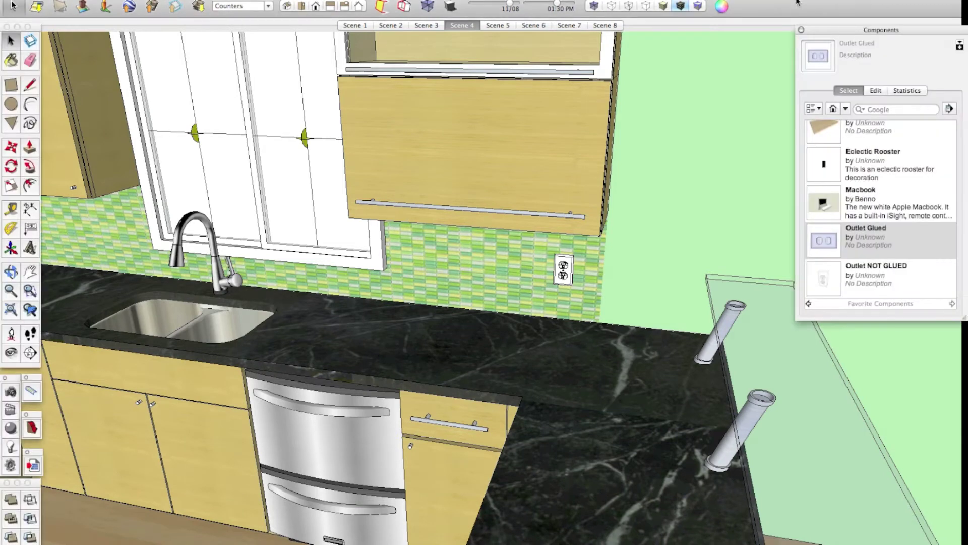
pyautogui.scroll(1, 829, 126)
pyautogui.click(824, 135)
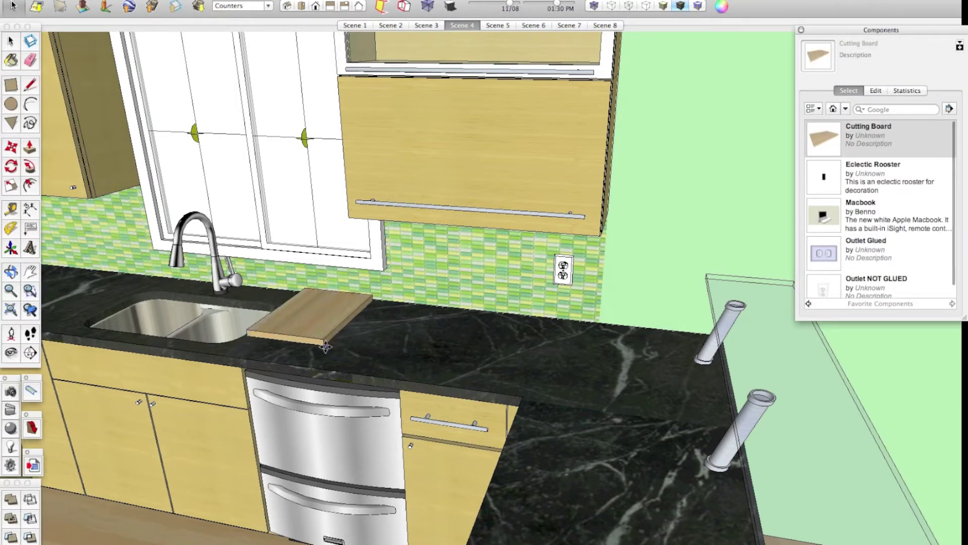
pyautogui.click(351, 354)
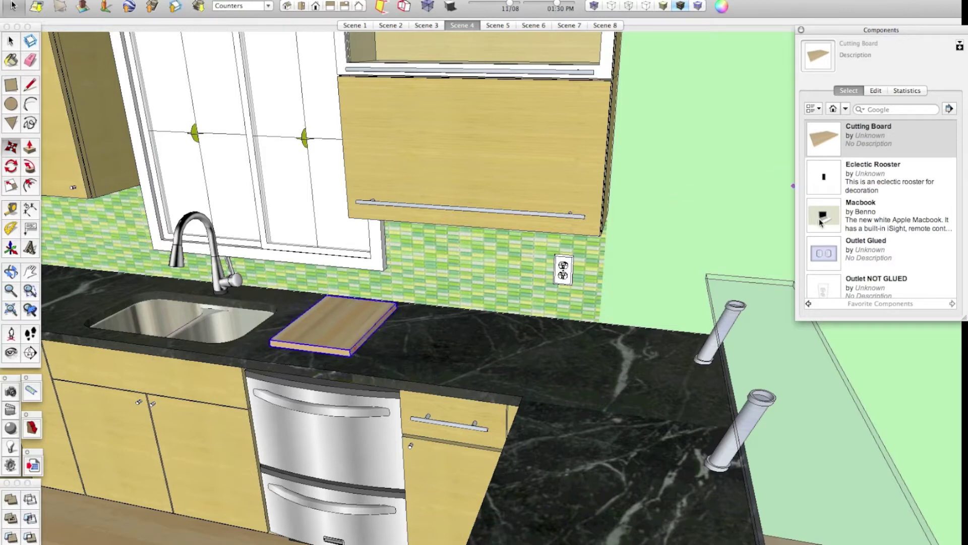
# - Place the Macbook component on the countertop near the end wall and rotate it so its screen faces the front of the counter
pyautogui.click(821, 222)
pyautogui.click(629, 342)
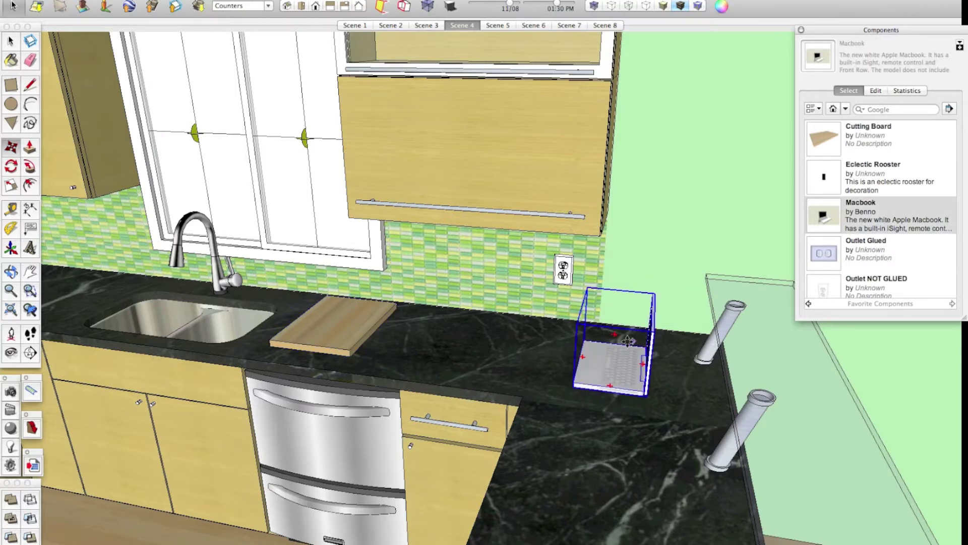
pyautogui.moveTo(628, 342); pyautogui.dragTo(632, 282, button='middle')
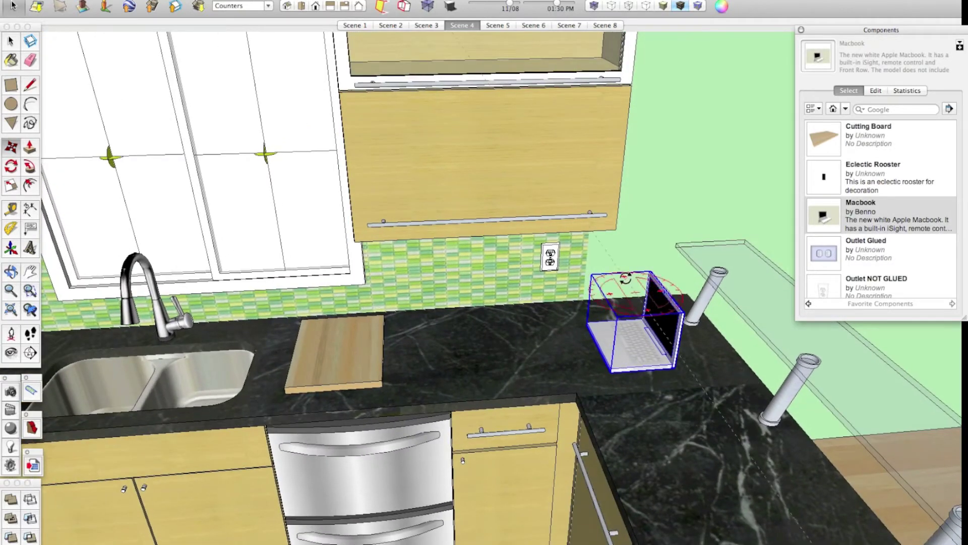
pyautogui.moveTo(625, 278); pyautogui.dragTo(581, 287)
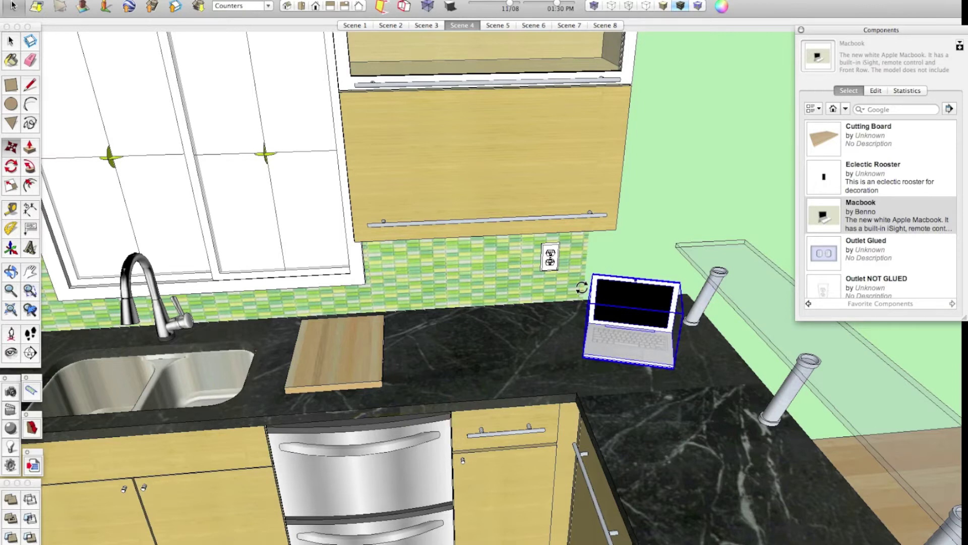
# - Delete the Macbook from the countertop
pyautogui.scroll(6, 555, 252)
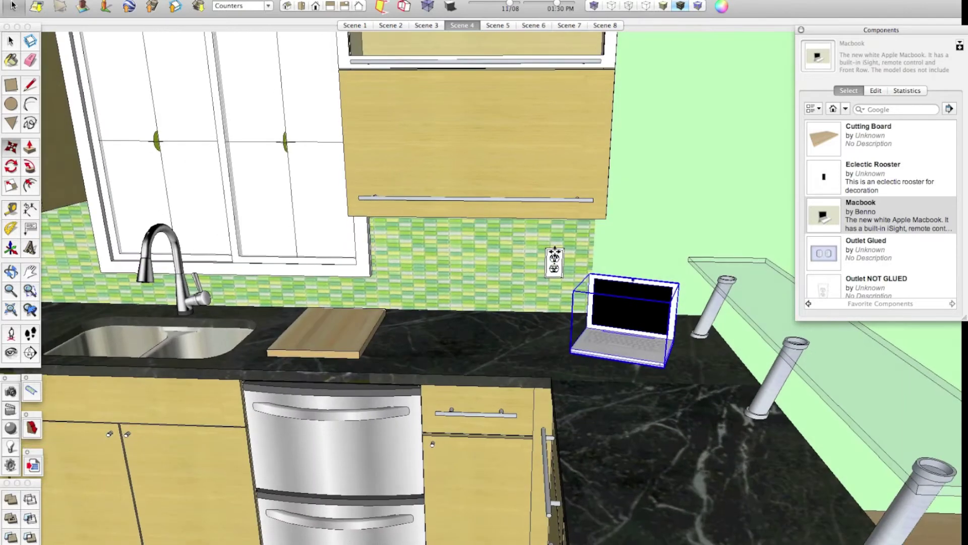
pyautogui.scroll(5, 554, 257)
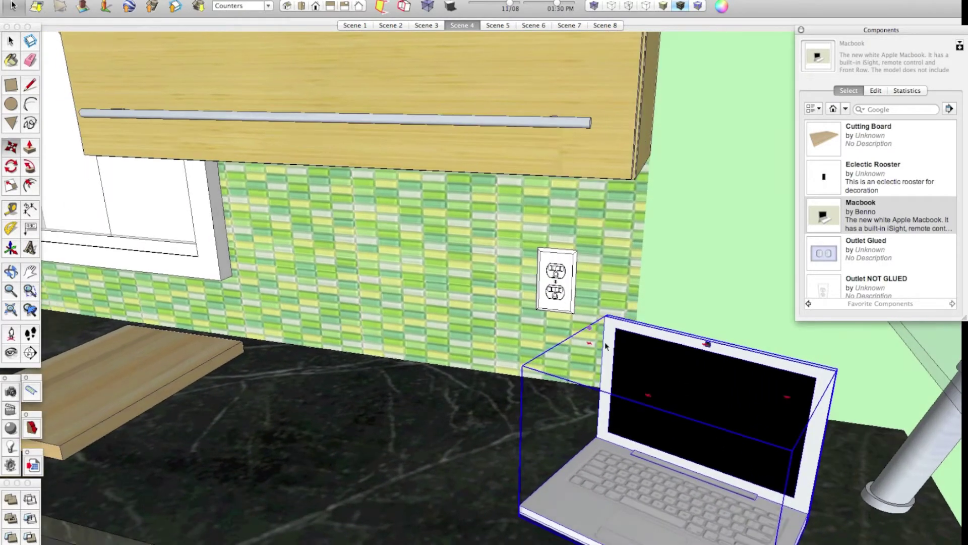
pyautogui.press('space')
pyautogui.press('Delete')
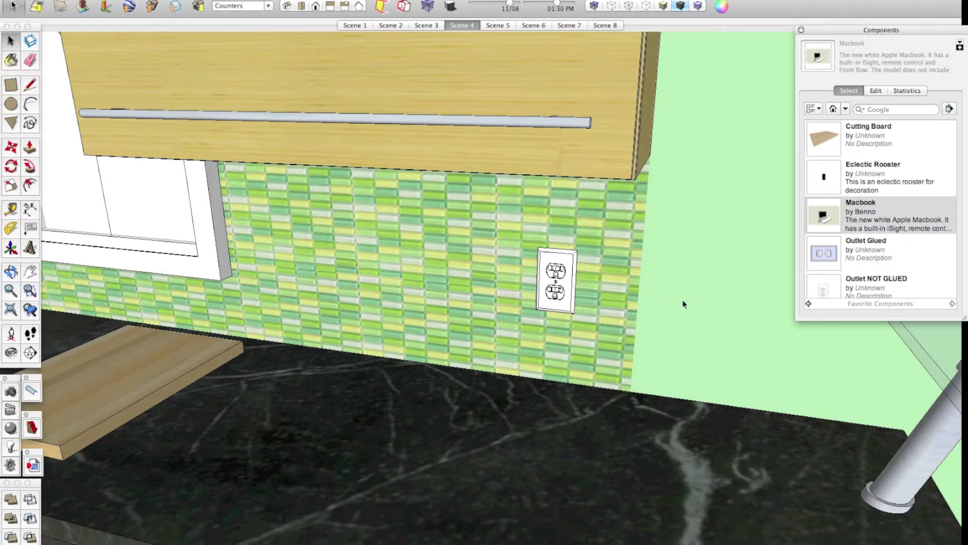
# - Place an Outlet NOT GLUED component on the tiled backsplash beside the existing outlet and move it relative to the wall
pyautogui.click(822, 290)
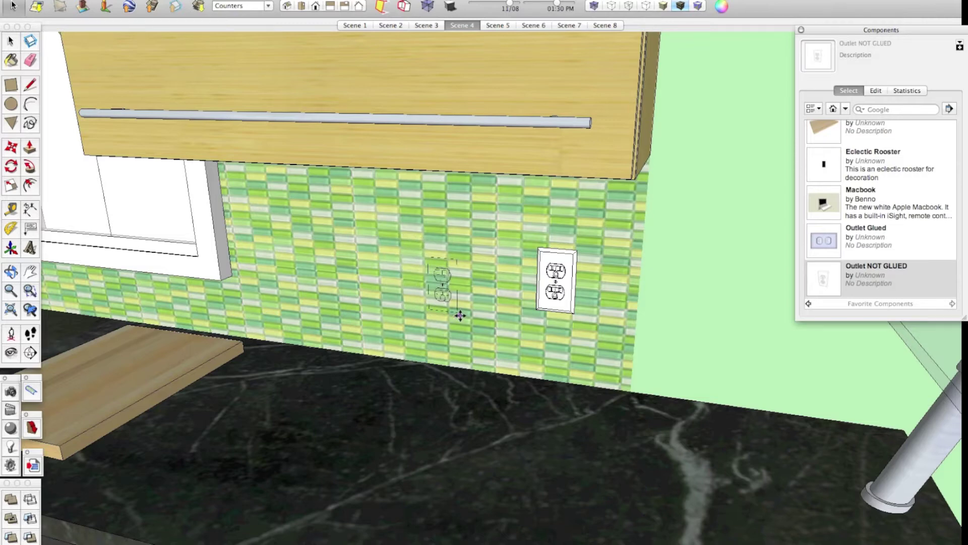
pyautogui.click(460, 315)
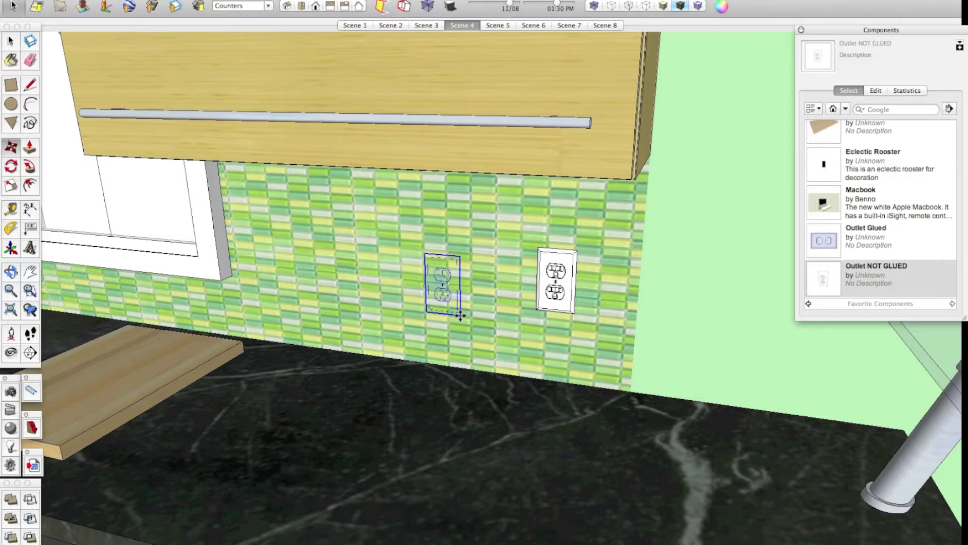
pyautogui.moveTo(460, 315); pyautogui.dragTo(432, 318, button='middle')
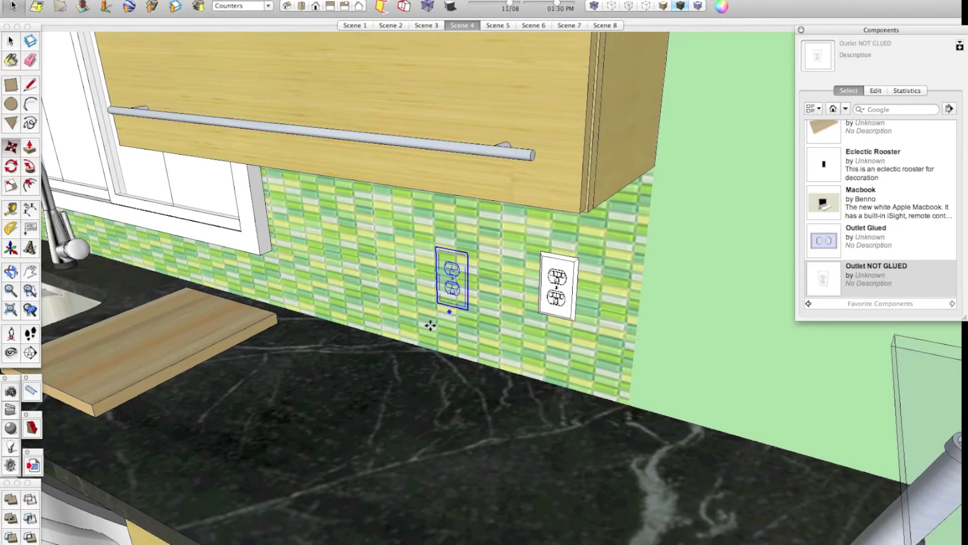
pyautogui.click(414, 331)
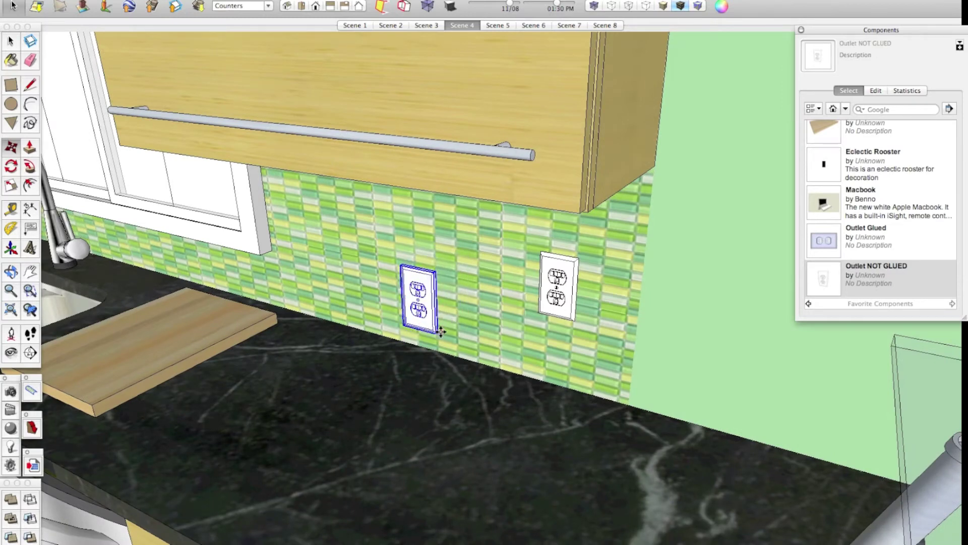
pyautogui.moveTo(441, 331); pyautogui.dragTo(472, 310)
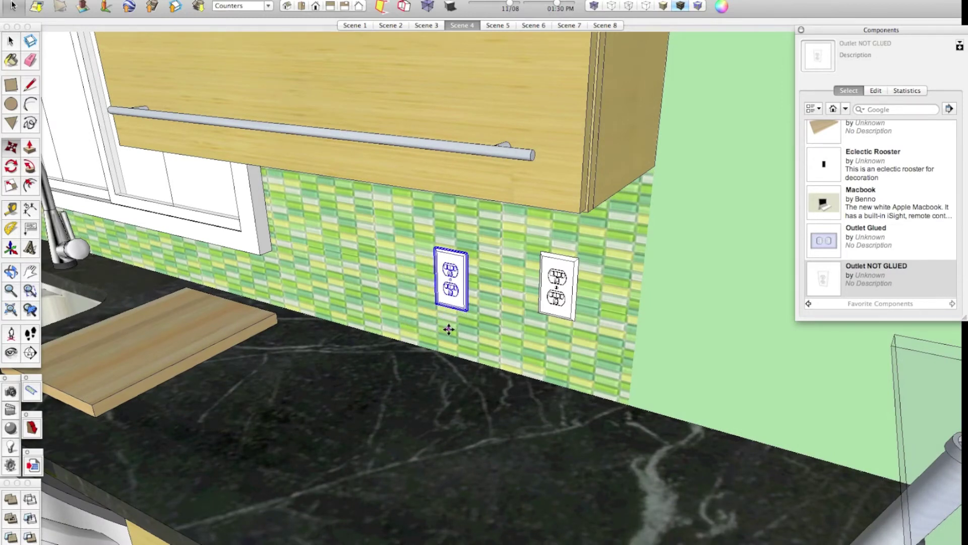
# - Delete the unglued outlet from the backsplash
pyautogui.moveTo(449, 329); pyautogui.dragTo(495, 334, button='middle')
pyautogui.press('Delete')
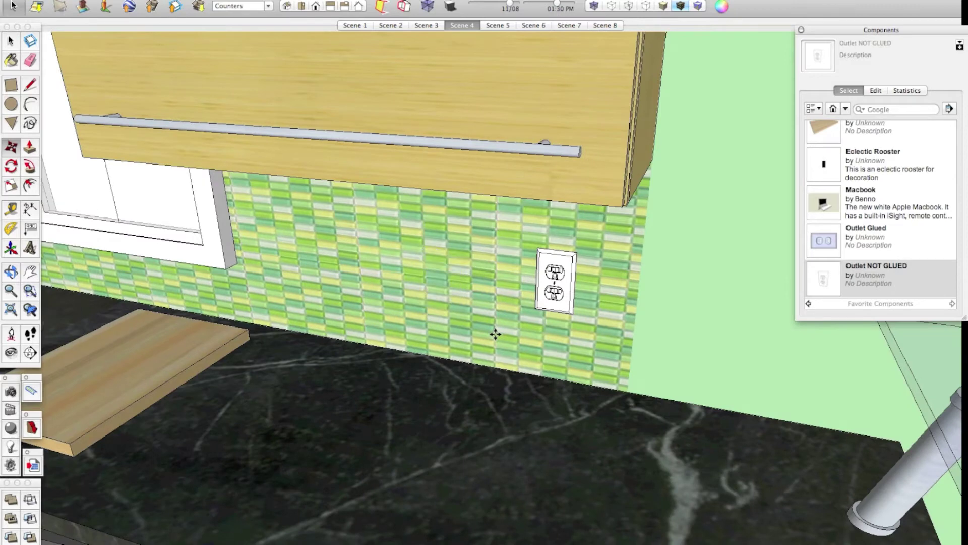
# - Try to position an Outlet NOT GLUED component on the tiled backsplash of the wall adjoining the window wall
pyautogui.scroll(-3, 495, 333)
pyautogui.keyDown('shift'); pyautogui.moveTo(495, 332); pyautogui.dragTo(735, 346, button='middle'); pyautogui.keyUp('shift')
pyautogui.scroll(-2, 596, 336)
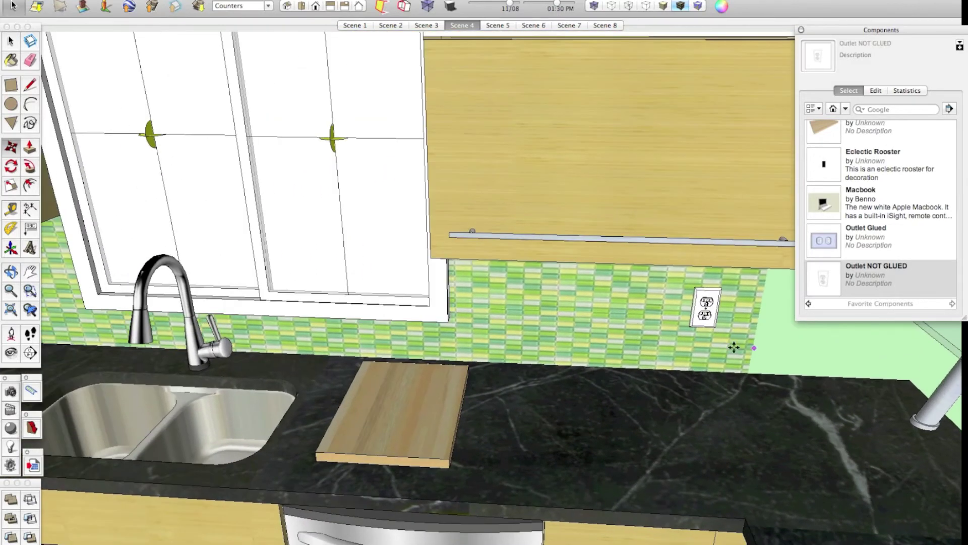
pyautogui.moveTo(447, 331); pyautogui.dragTo(670, 335, button='middle')
pyautogui.moveTo(346, 337); pyautogui.dragTo(786, 355, button='middle')
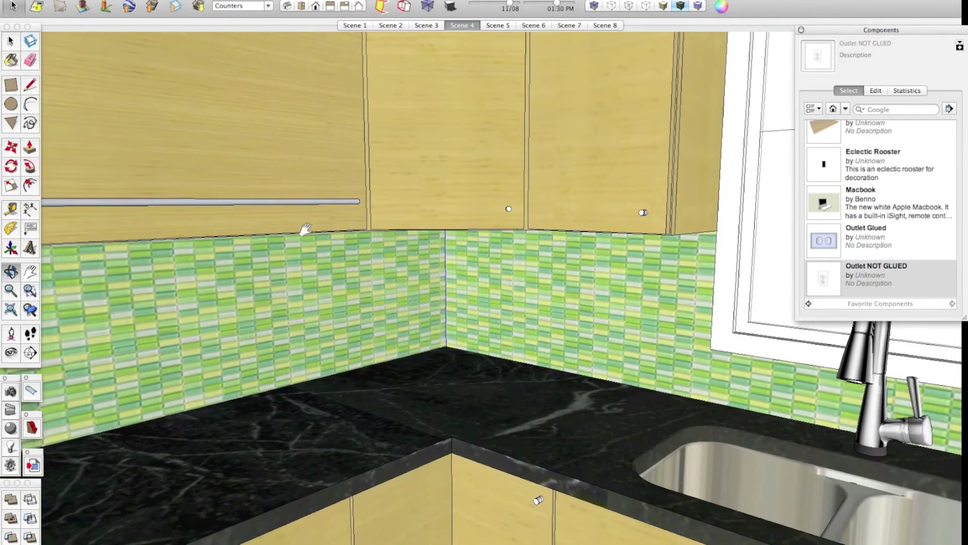
pyautogui.click(815, 288)
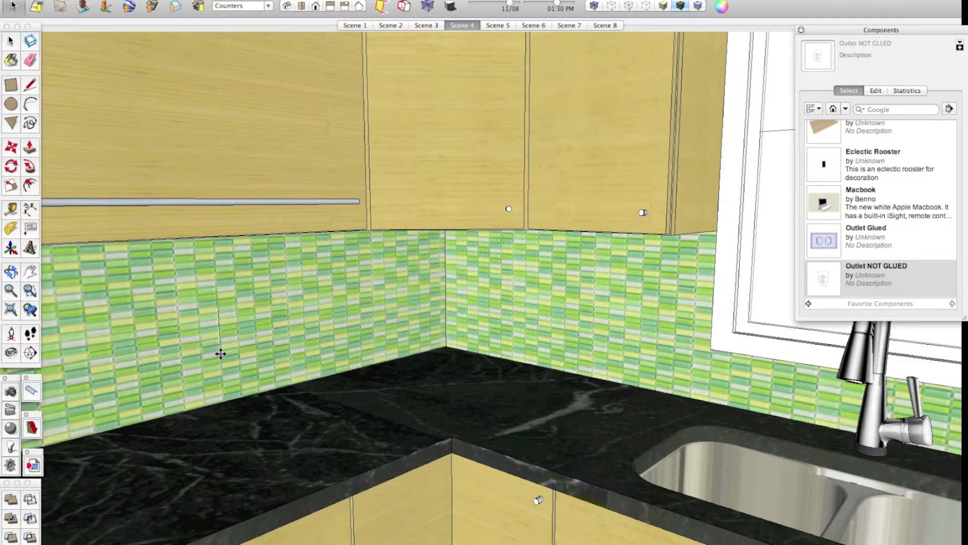
pyautogui.press('space')
# - Place an Outlet Glued component on the adjoining wall's tiled backsplash, close to the inside corner
pyautogui.moveTo(225, 357); pyautogui.dragTo(677, 279, button='middle')
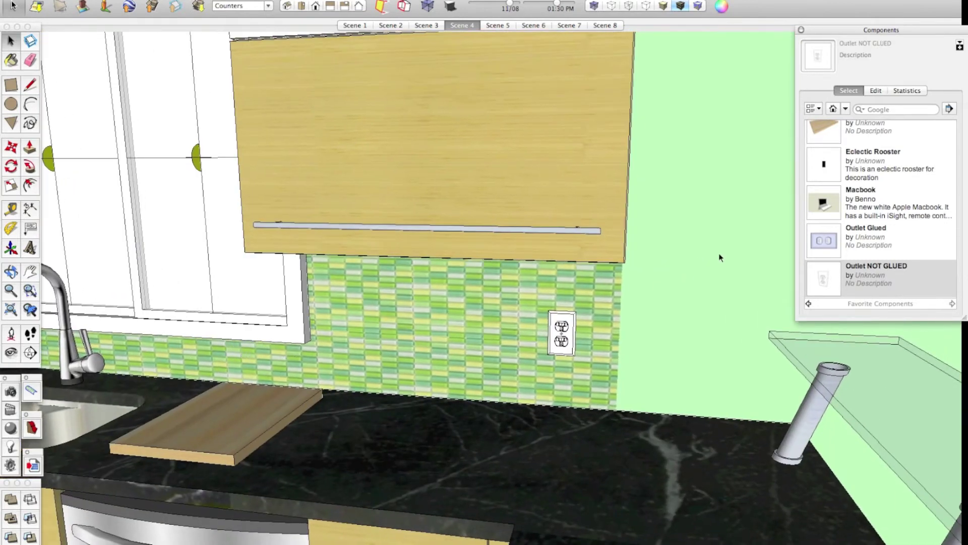
pyautogui.click(823, 241)
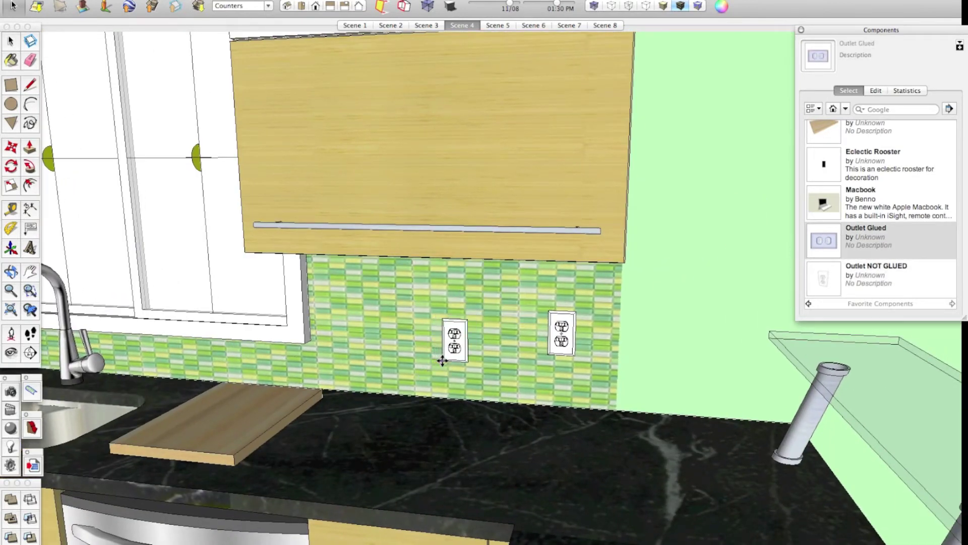
pyautogui.moveTo(460, 328); pyautogui.dragTo(359, 349, button='middle')
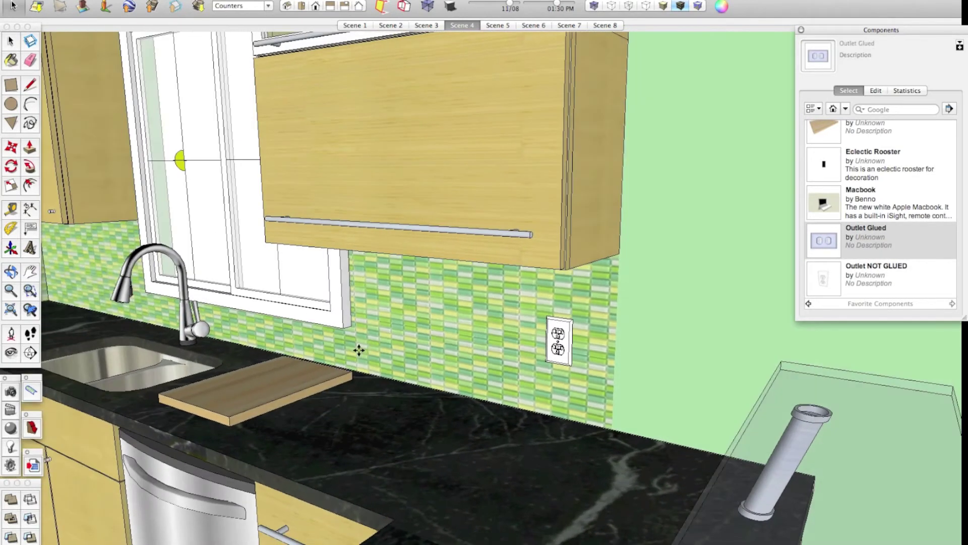
pyautogui.moveTo(426, 329); pyautogui.dragTo(309, 325, button='middle')
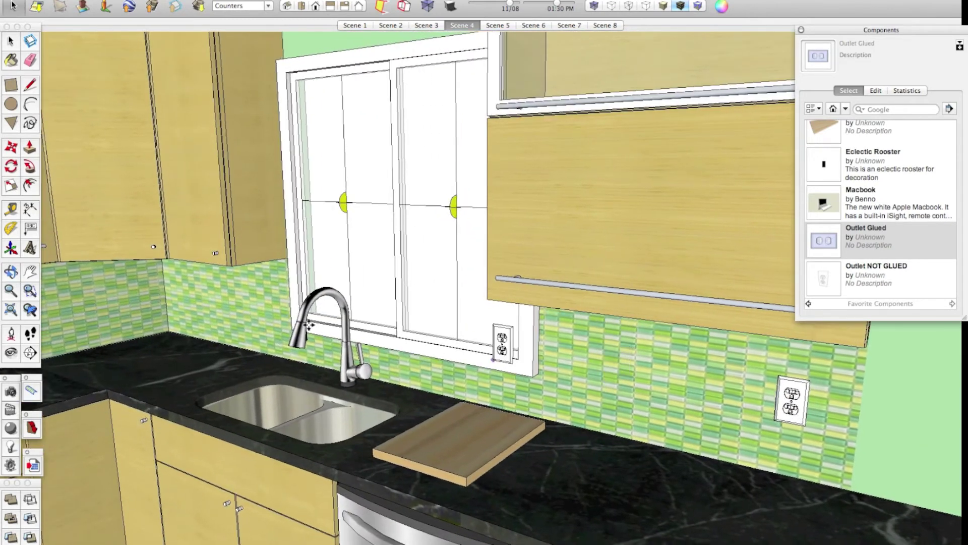
pyautogui.scroll(6, 141, 300)
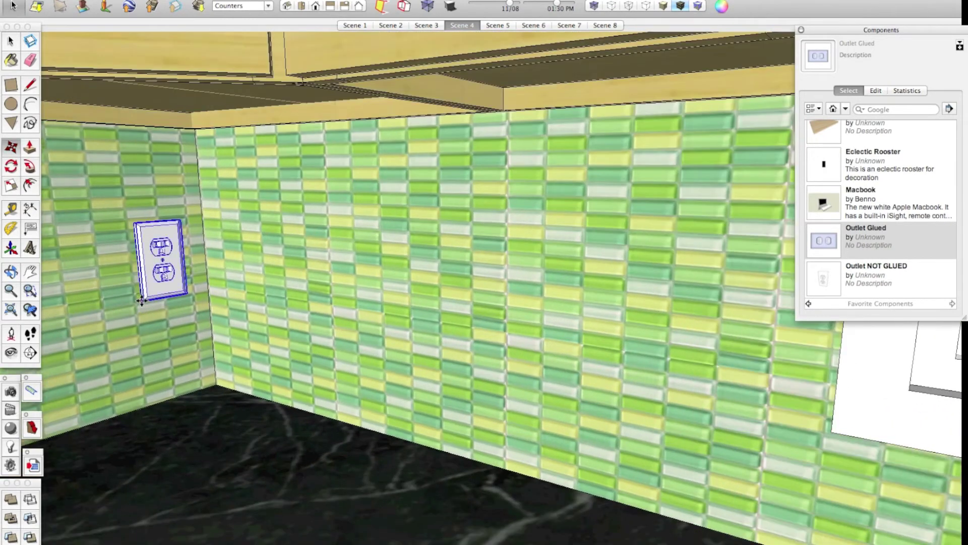
pyautogui.click(141, 300)
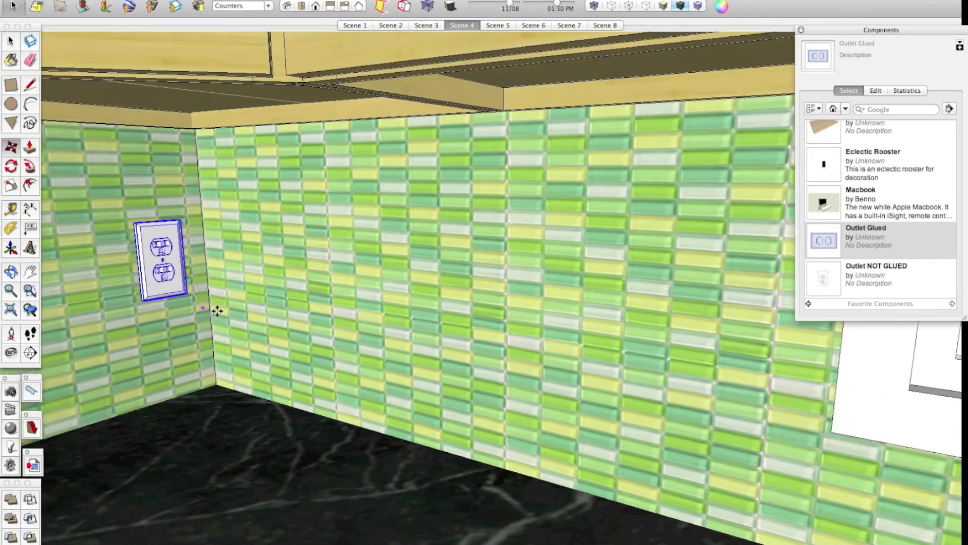
# - Place another Outlet Glued component on the window wall's backsplash near the inside corner
pyautogui.click(810, 250)
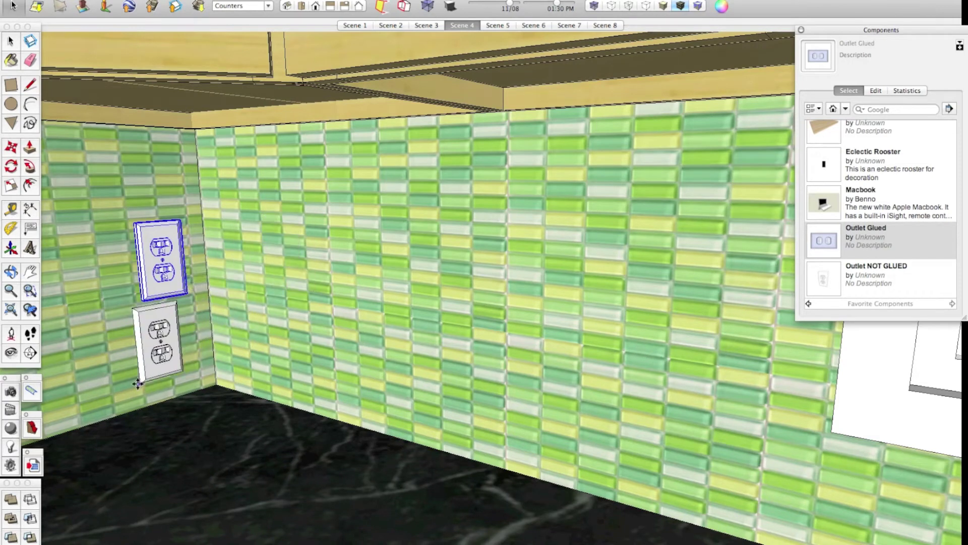
pyautogui.click(272, 347)
# - Define all the geometry of the original backsplash outlet as a component named Outlet Glue, with its gluing alignment set to Any
pyautogui.scroll(-5, 257, 331)
pyautogui.keyDown('shift'); pyautogui.moveTo(238, 320); pyautogui.dragTo(58, 311, button='middle'); pyautogui.keyUp('shift')
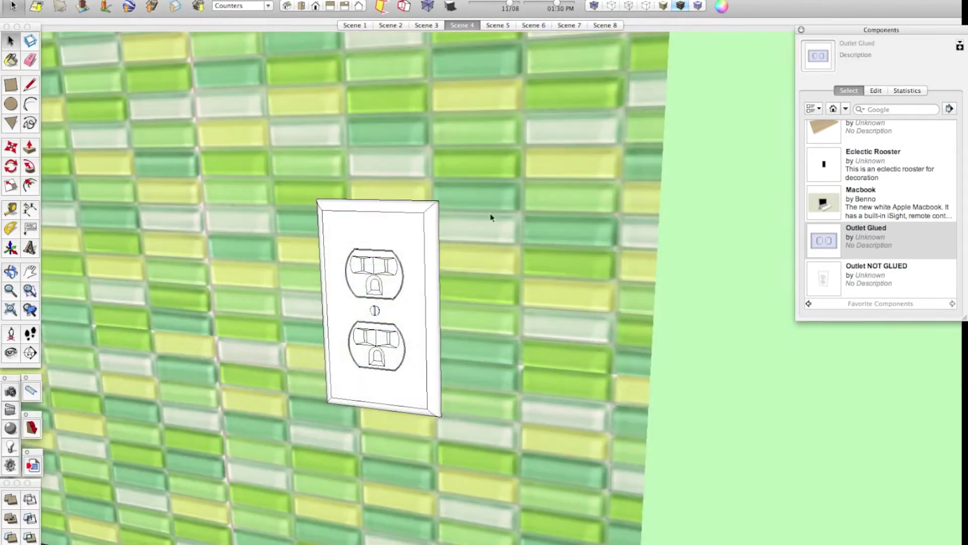
pyautogui.moveTo(252, 142); pyautogui.dragTo(498, 516)
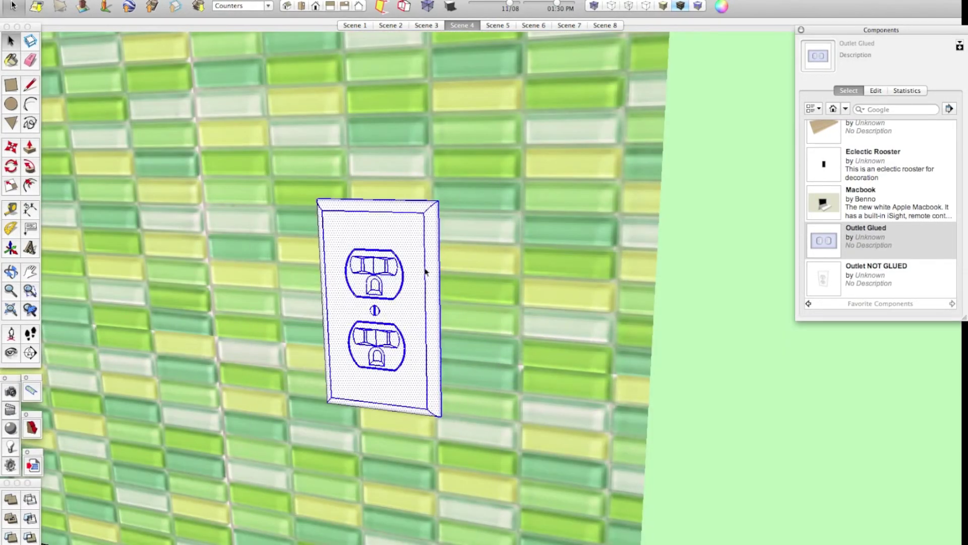
pyautogui.rightClick(410, 220)
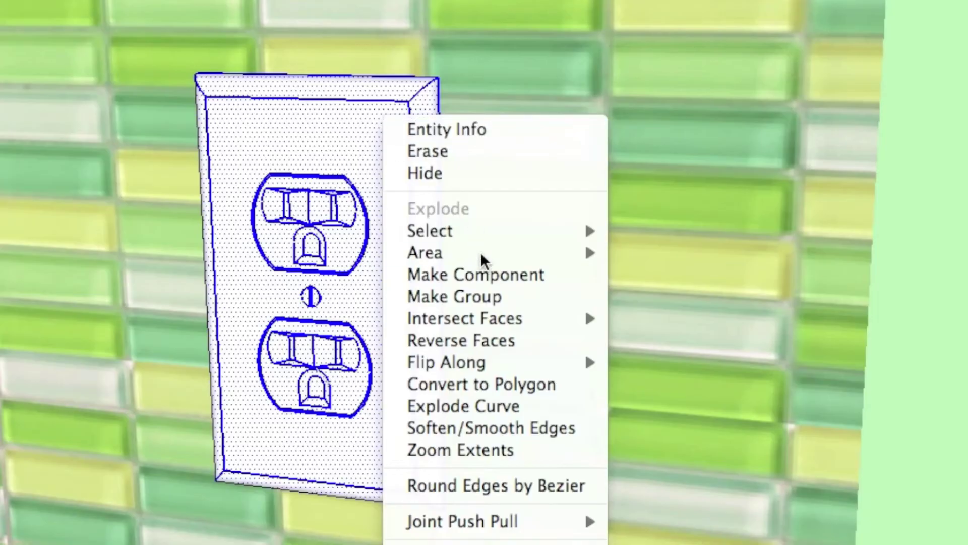
pyautogui.click(460, 296)
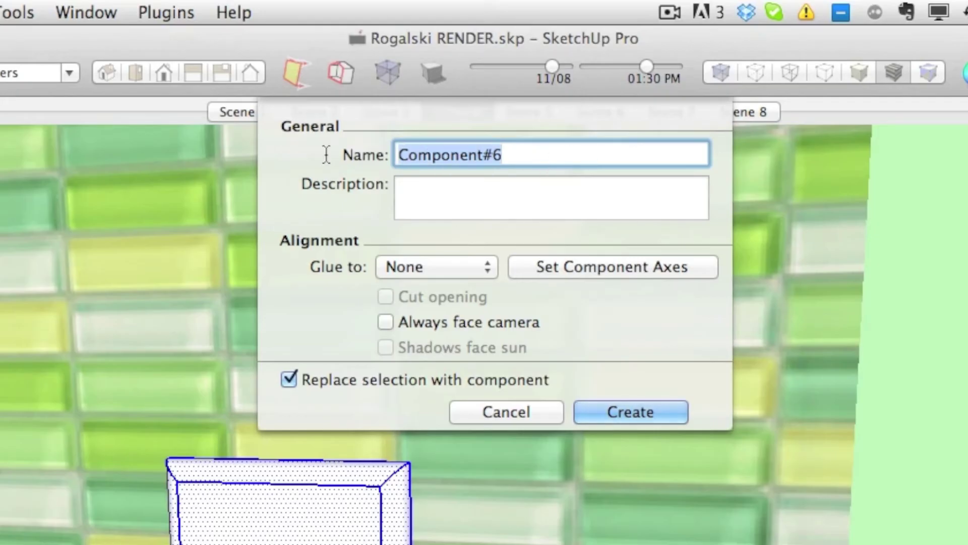
pyautogui.write('Ou')
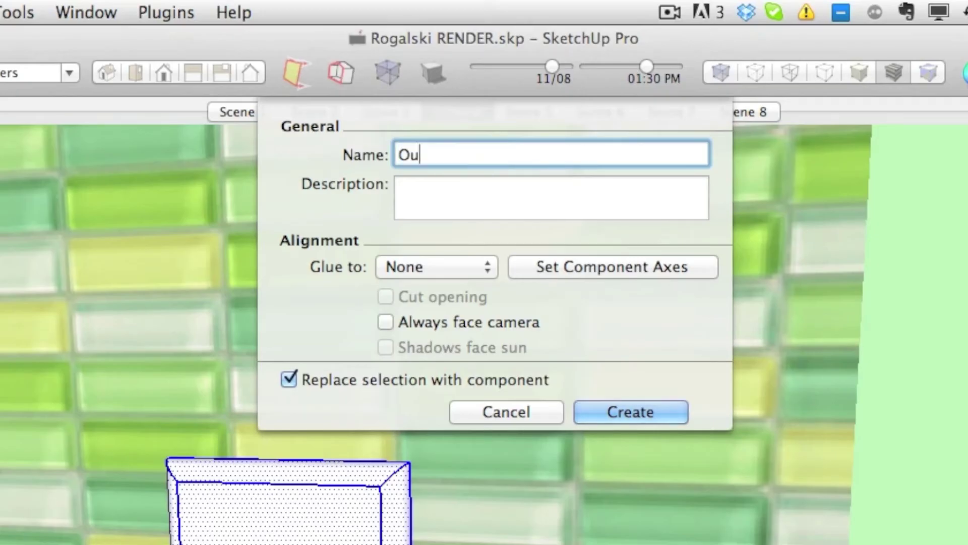
pyautogui.write('tlet Glue')
pyautogui.click(400, 266)
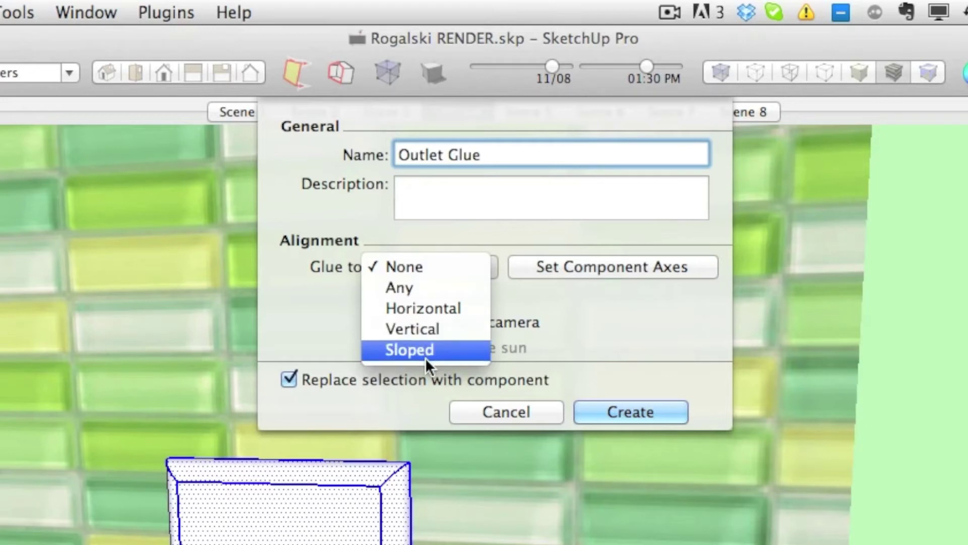
pyautogui.click(443, 288)
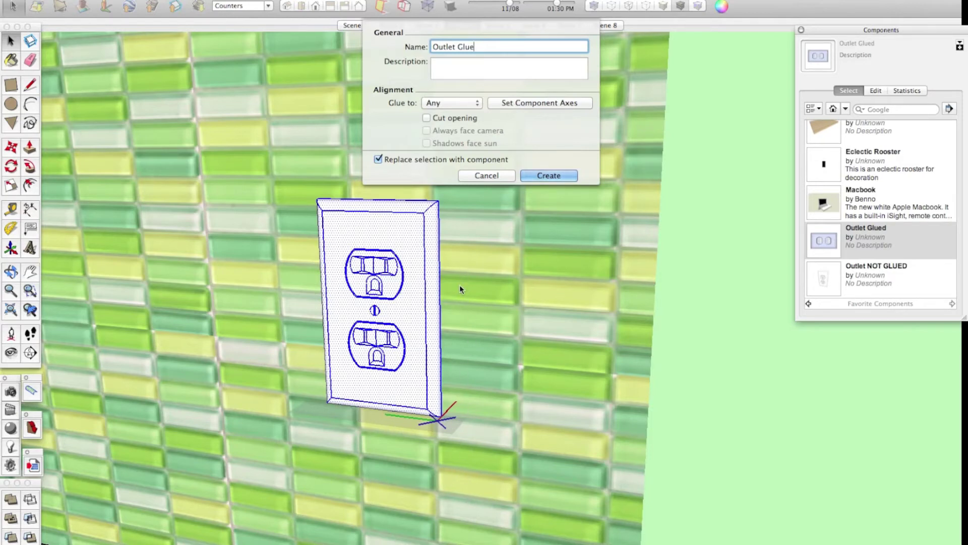
# - Set the component axes origin at the outlet's lower-left back corner, red along its bottom edge and green up its side, and create the component
pyautogui.click(526, 103)
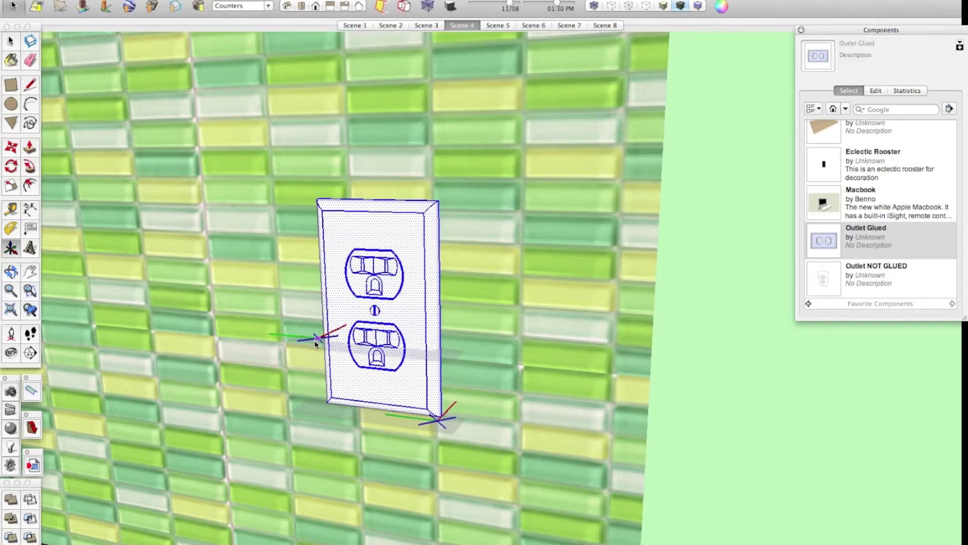
pyautogui.moveTo(324, 338); pyautogui.dragTo(616, 217, button='middle')
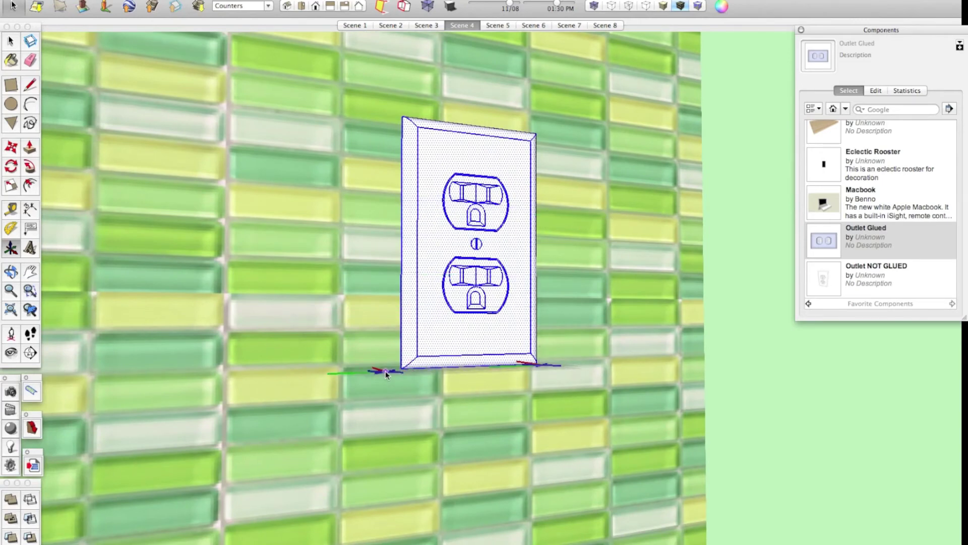
pyautogui.moveTo(385, 370); pyautogui.dragTo(405, 373, button='middle')
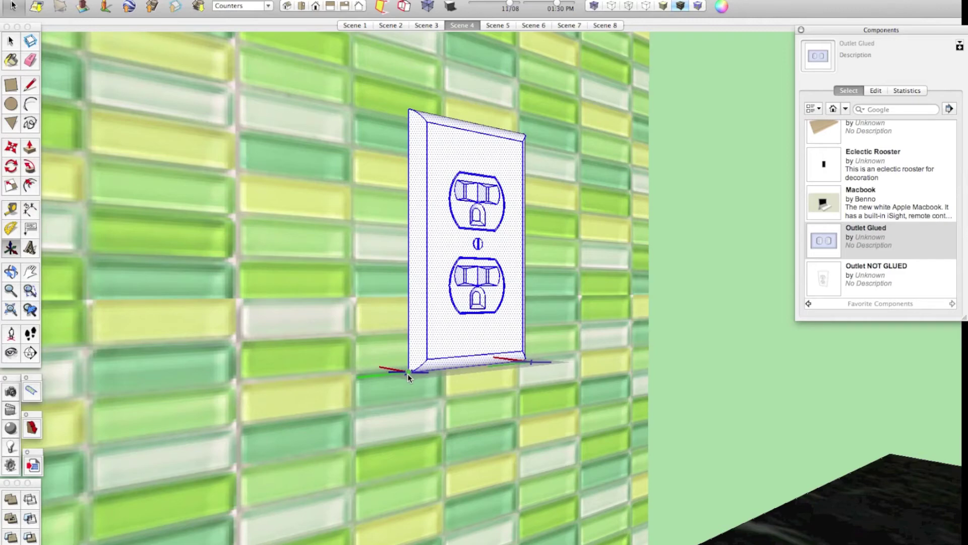
pyautogui.click(407, 373)
pyautogui.moveTo(467, 378); pyautogui.dragTo(447, 371, button='middle')
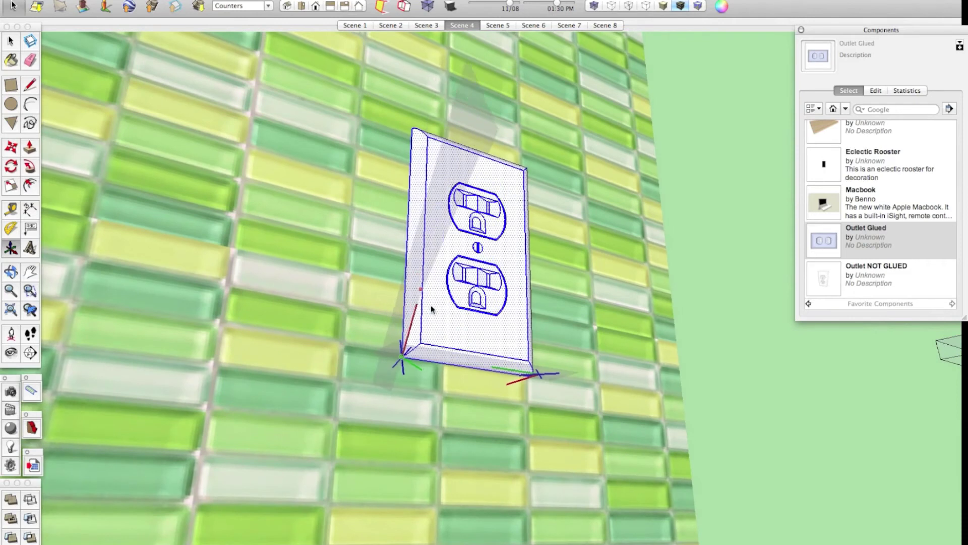
pyautogui.click(458, 370)
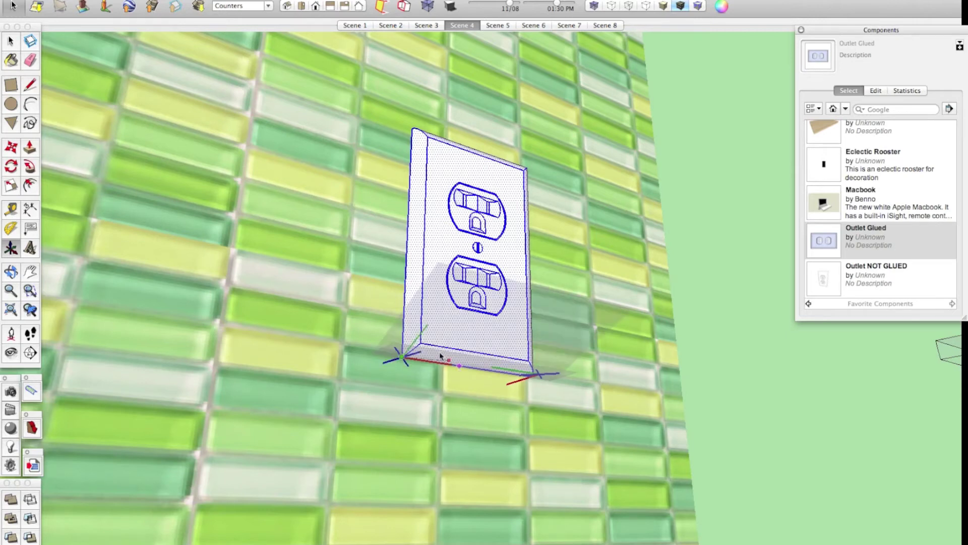
pyautogui.click(403, 286)
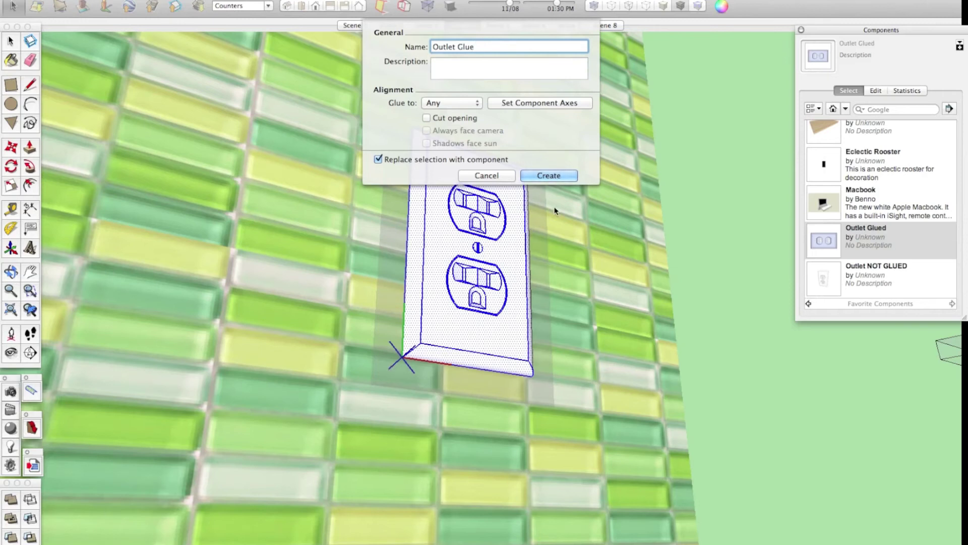
pyautogui.click(552, 173)
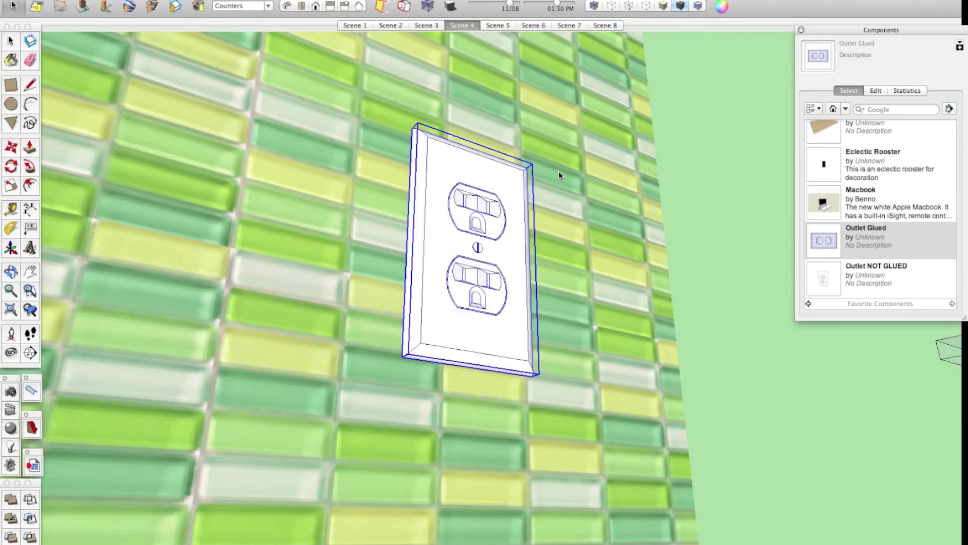
# - Save the new outlet component to the Favorite Components folder as Outlet Glued.skp, replacing the existing file
pyautogui.moveTo(559, 171); pyautogui.dragTo(316, 292, button='middle')
pyautogui.rightClick(415, 212)
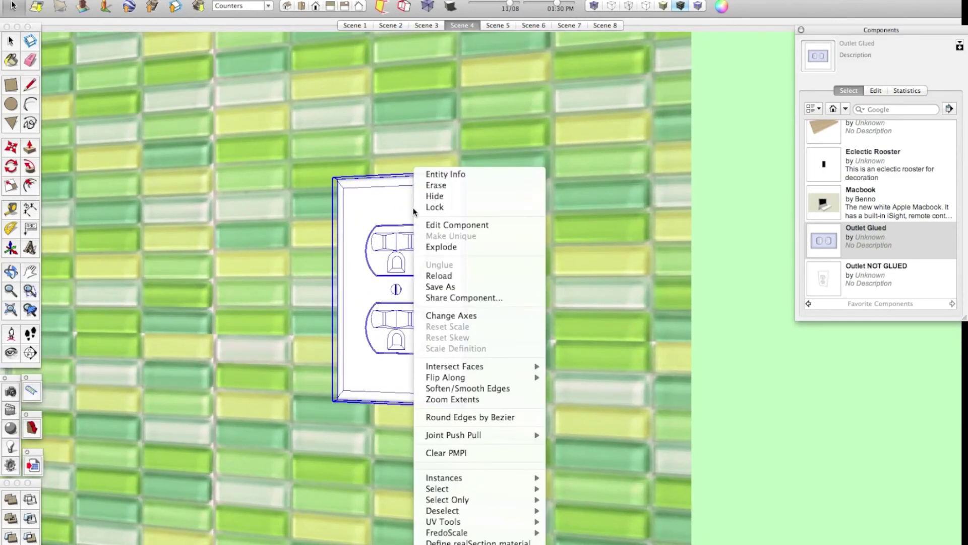
pyautogui.click(433, 285)
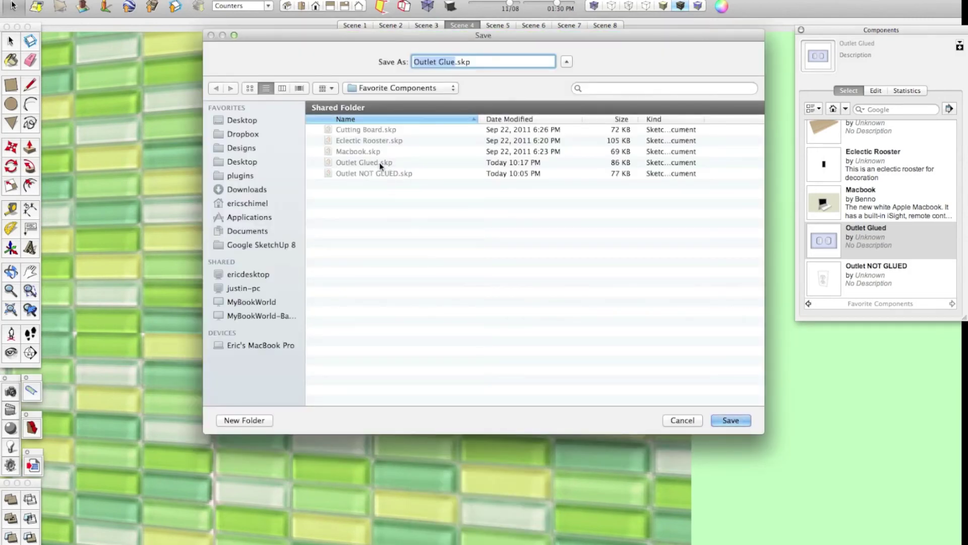
pyautogui.click(379, 162)
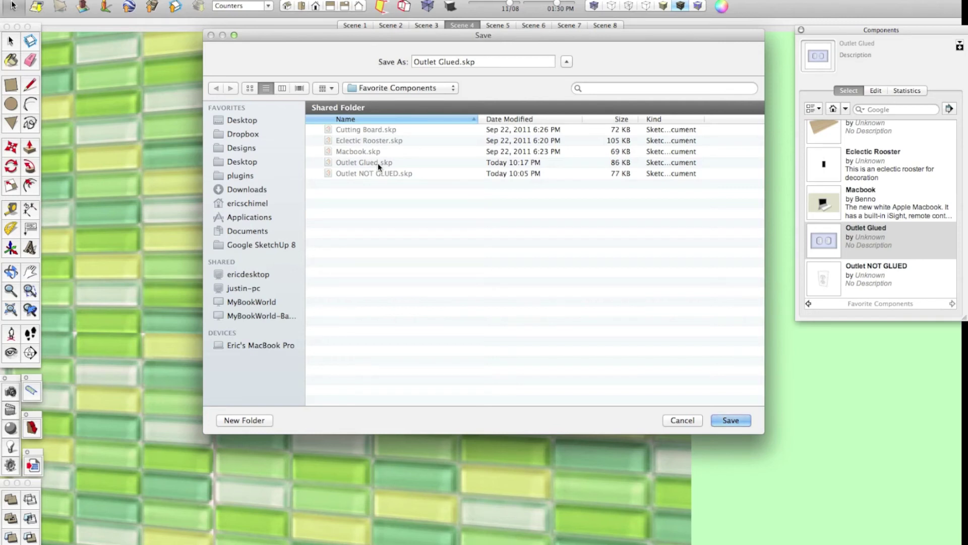
pyautogui.click(726, 420)
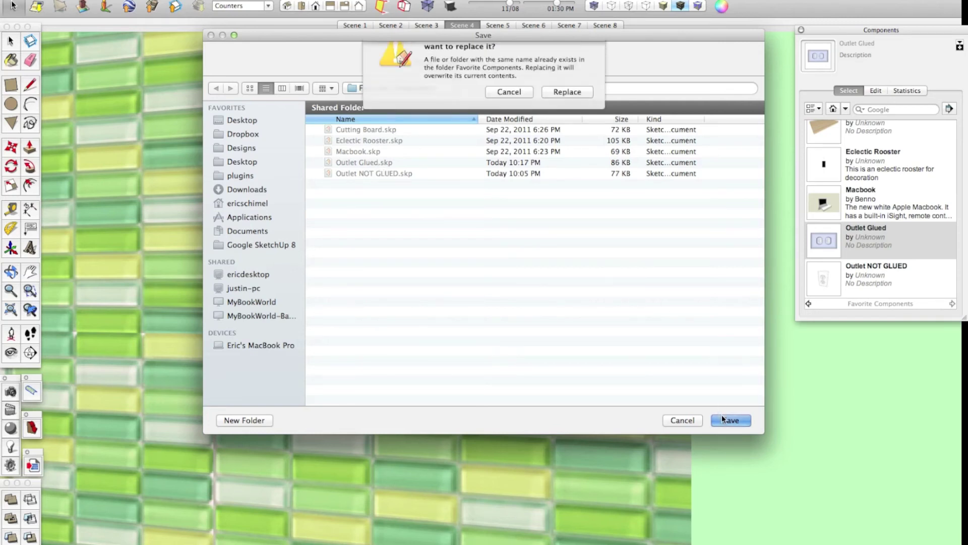
pyautogui.click(569, 109)
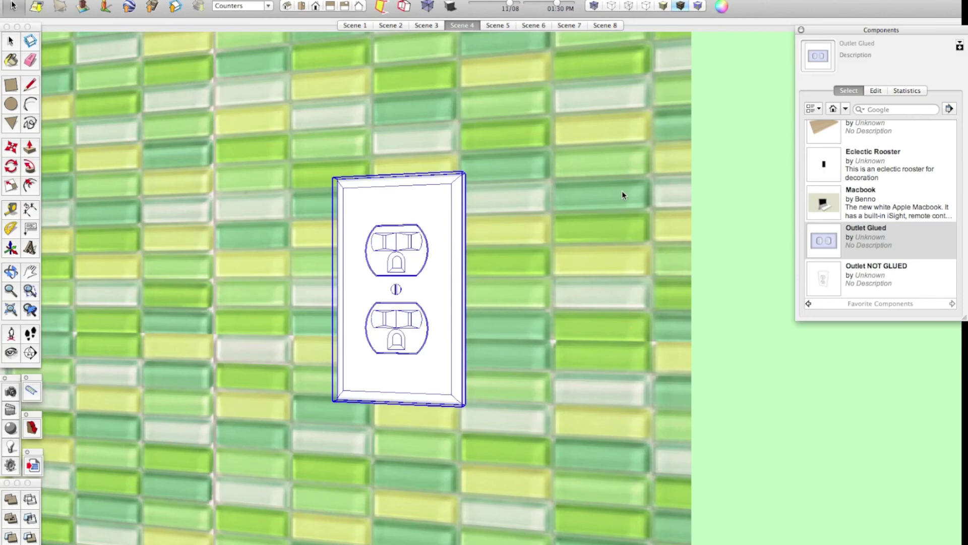
# - Place an Outlet Glued component from the Favorite Components collection on the tiled backsplash, left of the original outlet
pyautogui.moveTo(624, 214); pyautogui.dragTo(609, 252, button='middle')
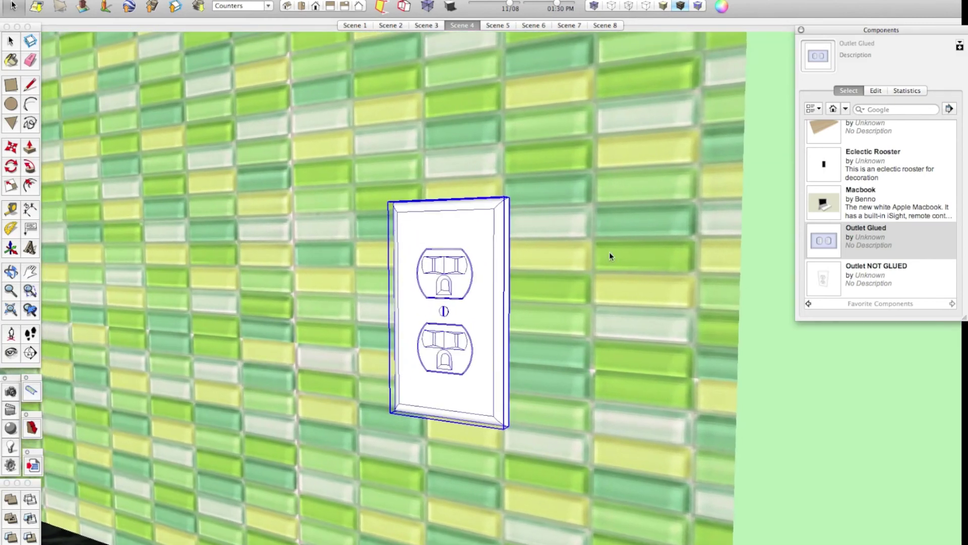
pyautogui.click(846, 109)
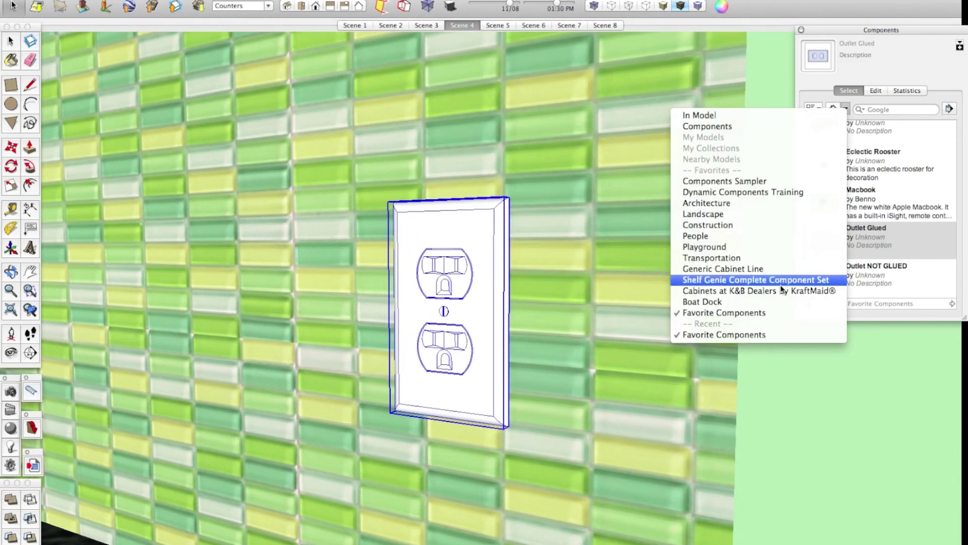
pyautogui.click(754, 310)
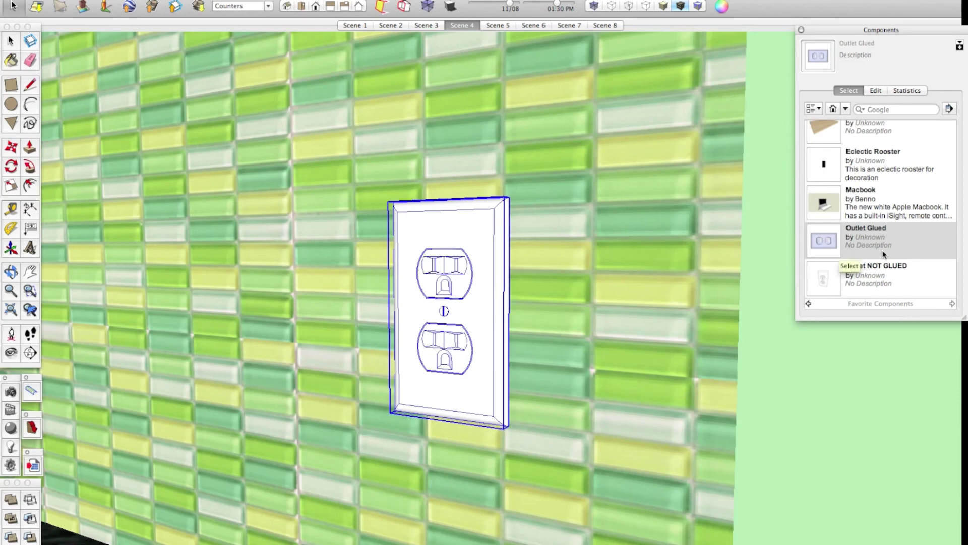
pyautogui.click(825, 241)
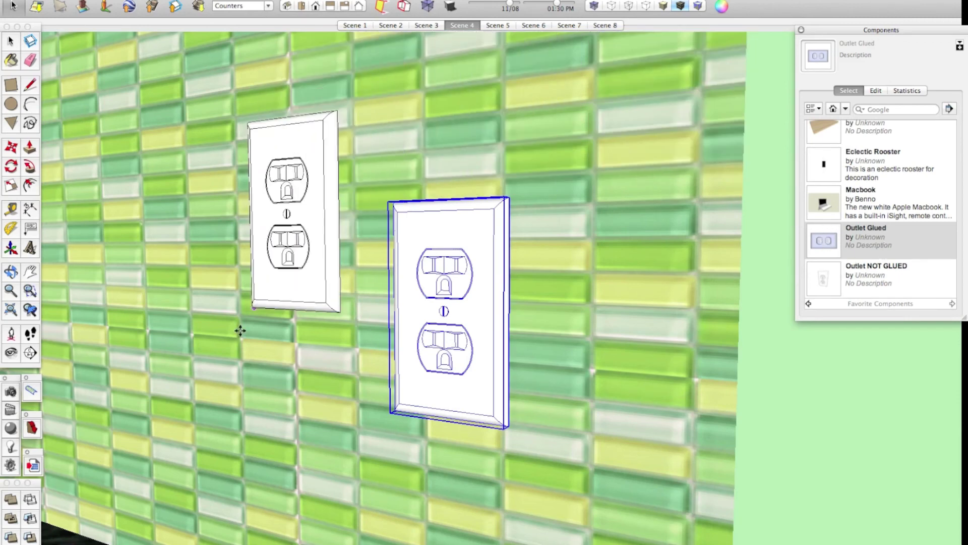
pyautogui.click(219, 359)
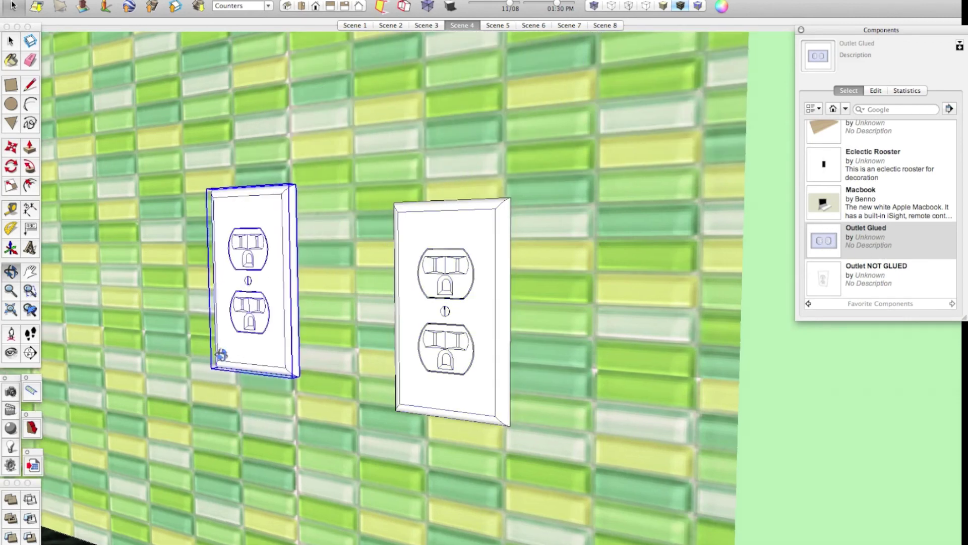
# - Position another Outlet Glued component on the window wall's tiled backsplash, between the inside corner and the window
pyautogui.scroll(-6, 501, 346)
pyautogui.scroll(-4, 502, 347)
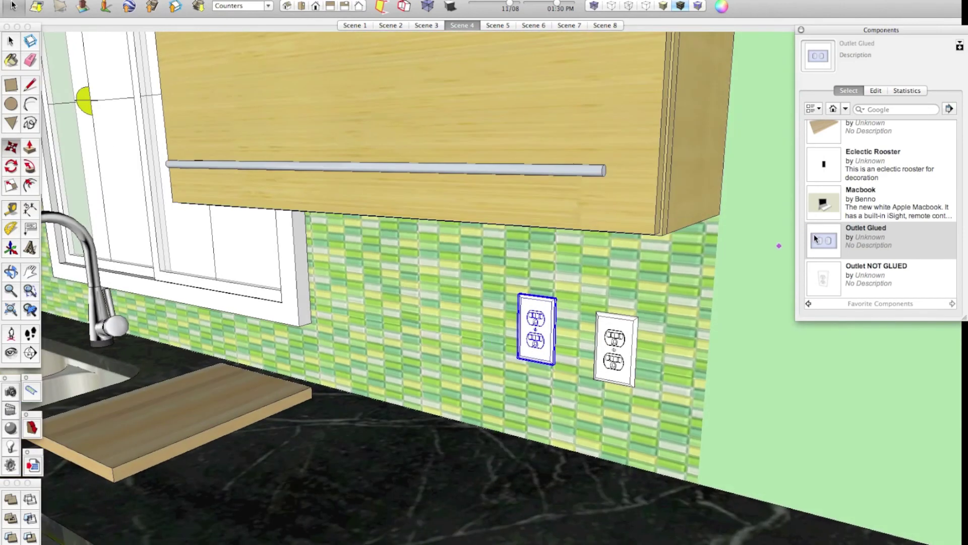
pyautogui.click(830, 246)
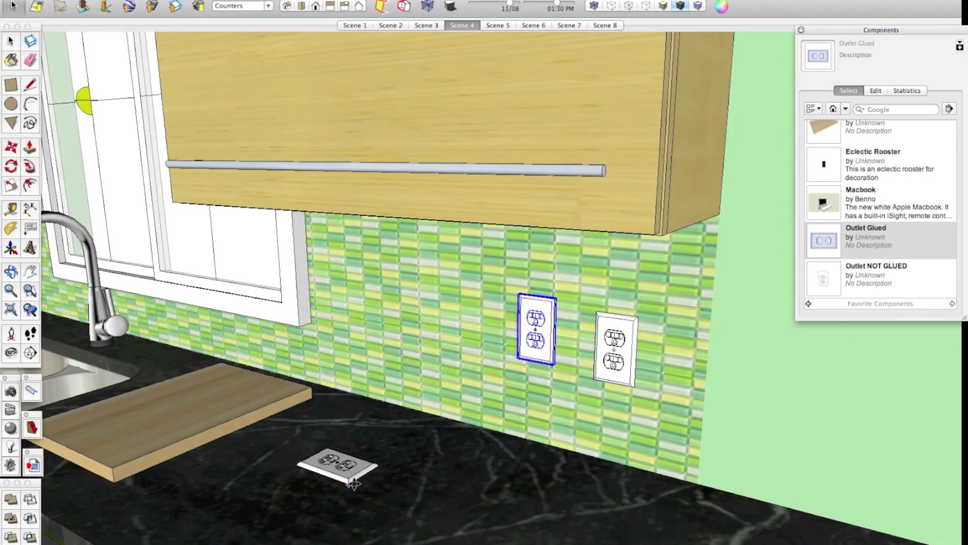
pyautogui.moveTo(368, 400); pyautogui.dragTo(528, 378, button='middle')
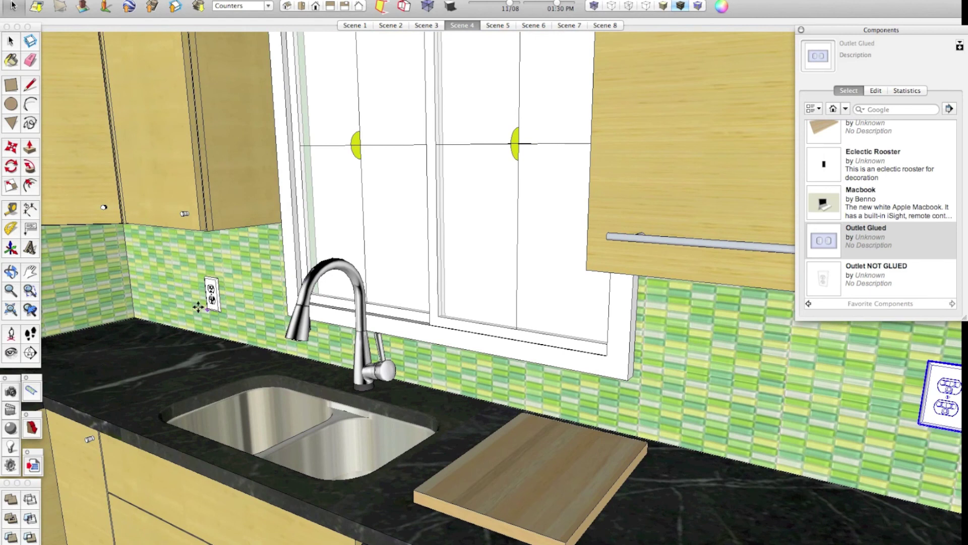